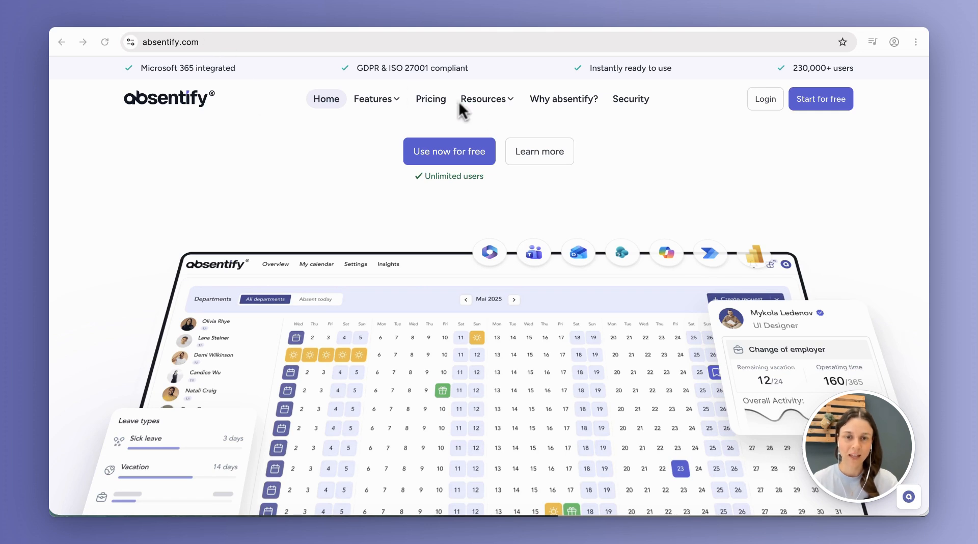
# Start a free account with the work email address and sign up through Microsoft 365 using the already signed-in account.
pyautogui.click(820, 104)
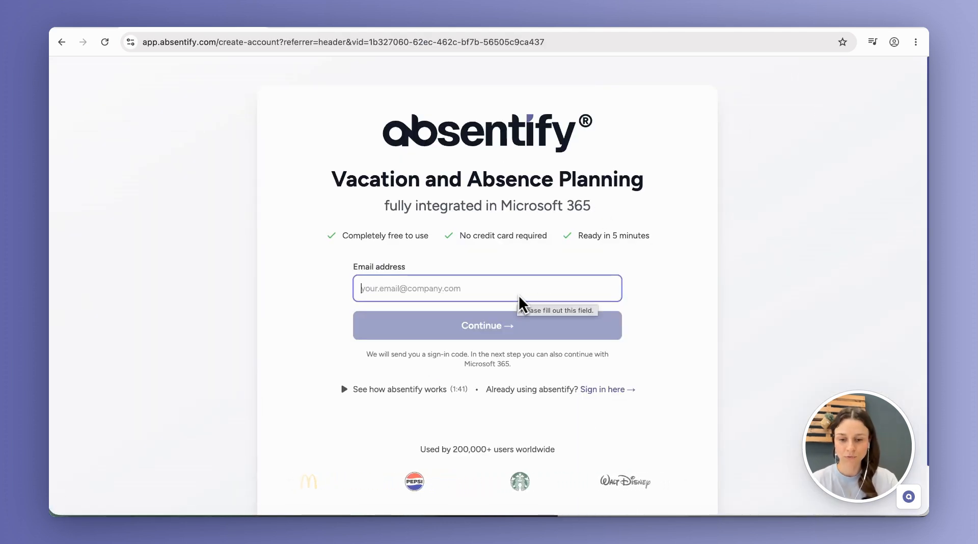
pyautogui.write('ly')
pyautogui.click(517, 323)
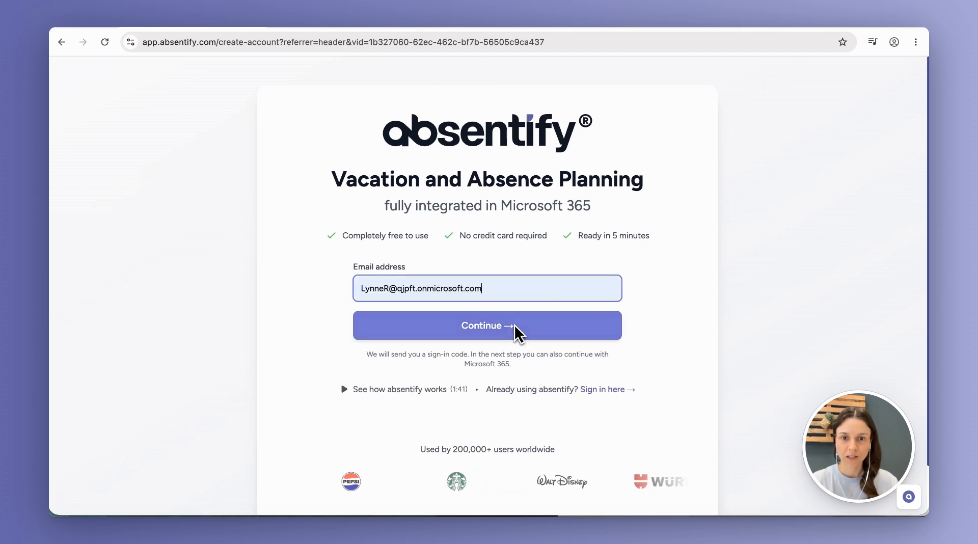
pyautogui.click(479, 328)
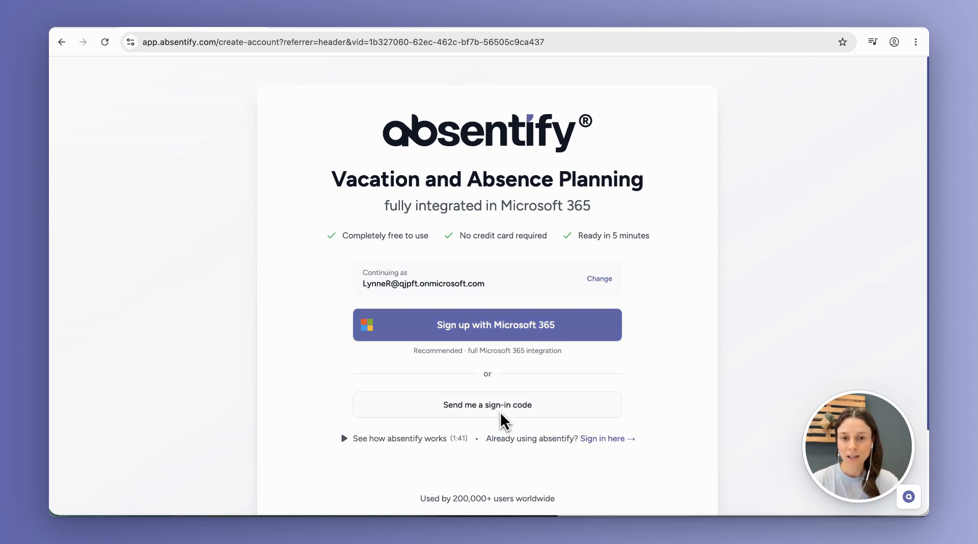
pyautogui.click(482, 328)
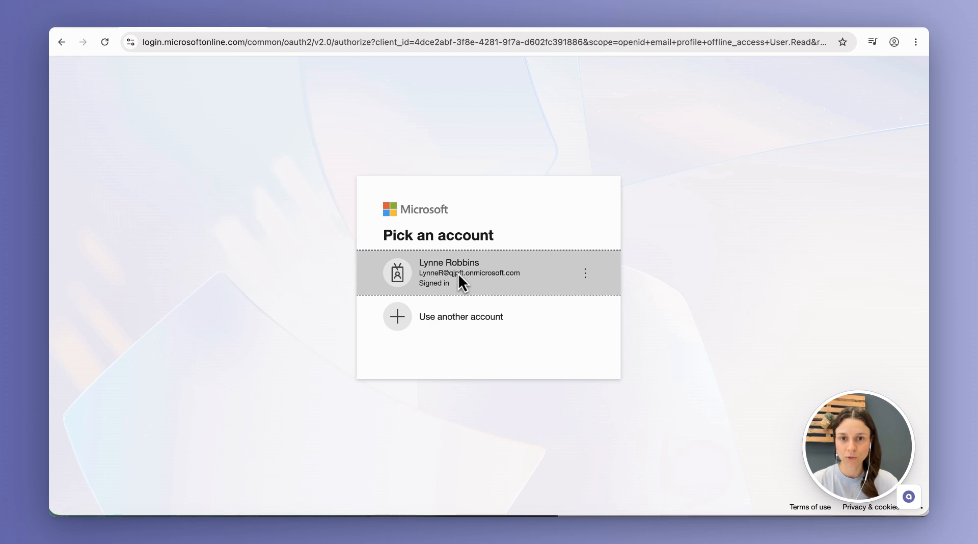
pyautogui.click(479, 281)
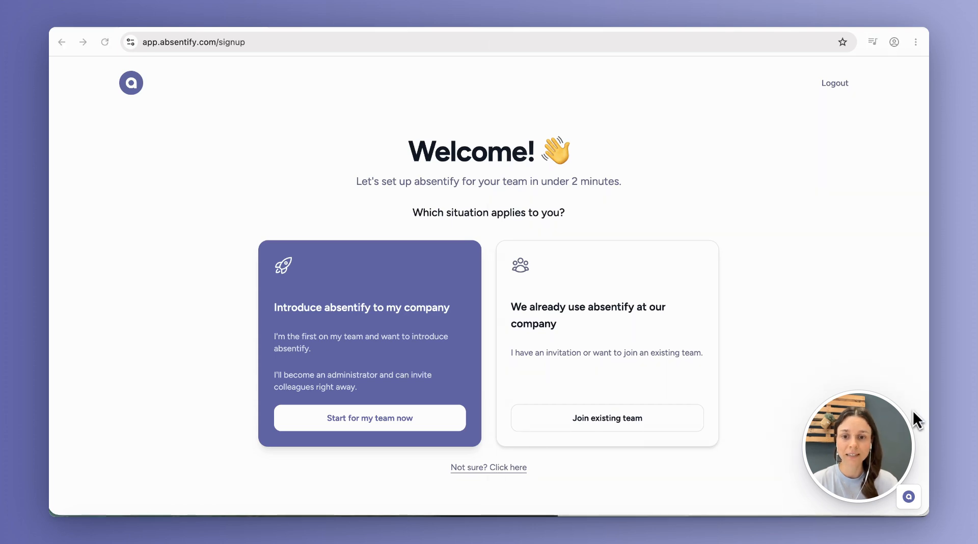
# Choose to introduce absentify to the company and submit the account holder's full name followed by GmbH as the company name.
pyautogui.click(369, 424)
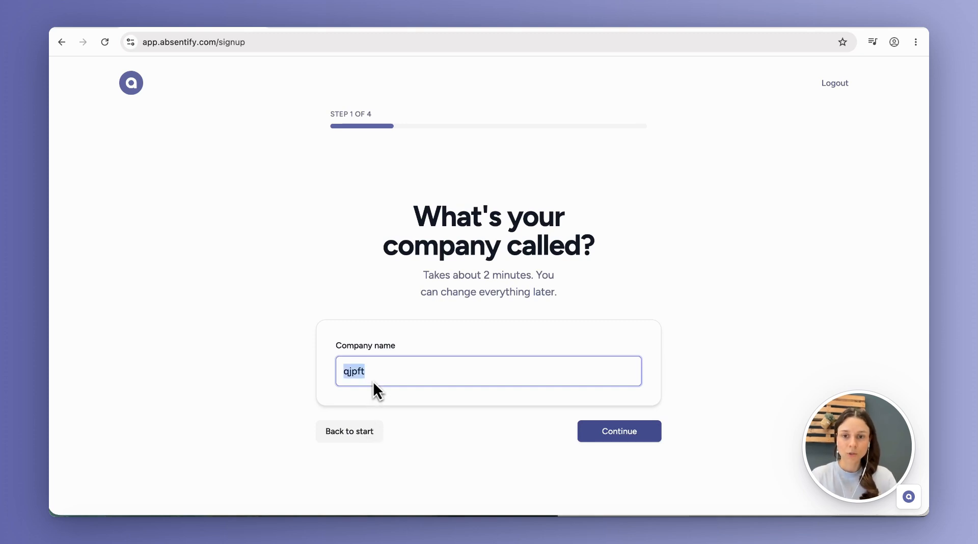
pyautogui.write('Lynne Ro')
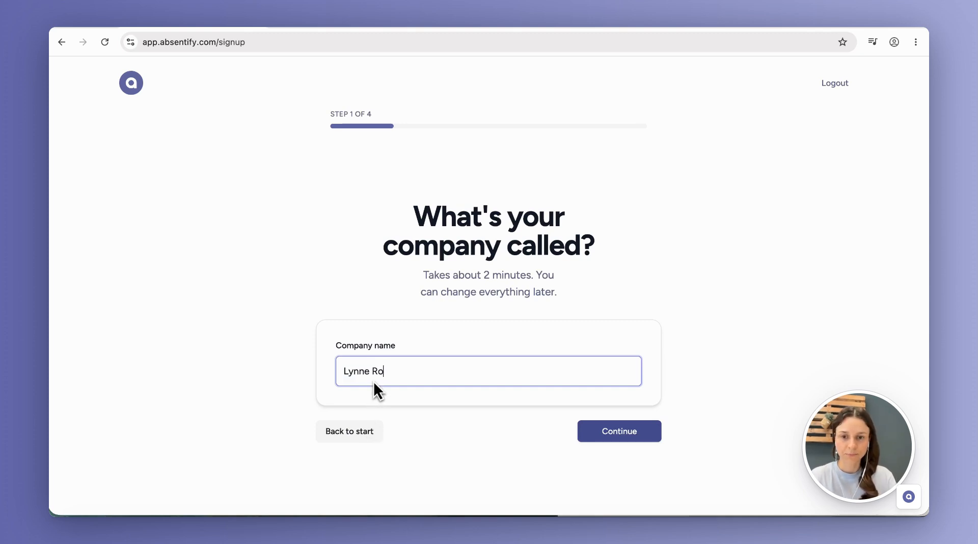
pyautogui.write('bbins GMb')
pyautogui.press('BackSpace')
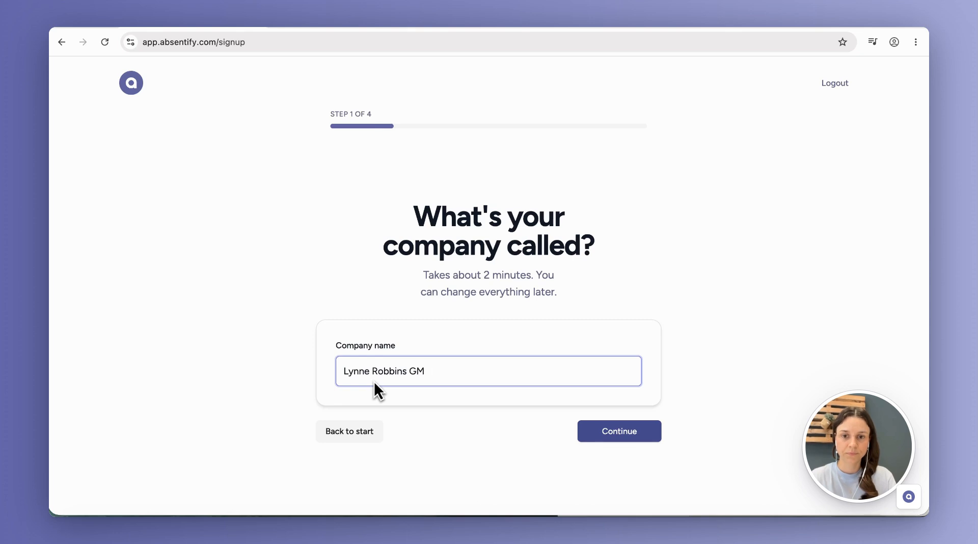
pyautogui.press('BackSpace')
pyautogui.write('mbH')
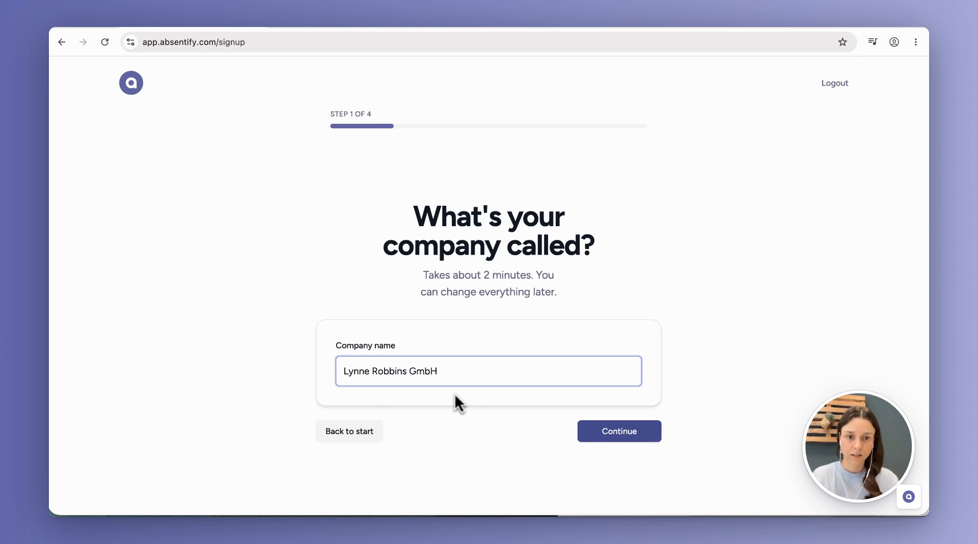
pyautogui.click(589, 432)
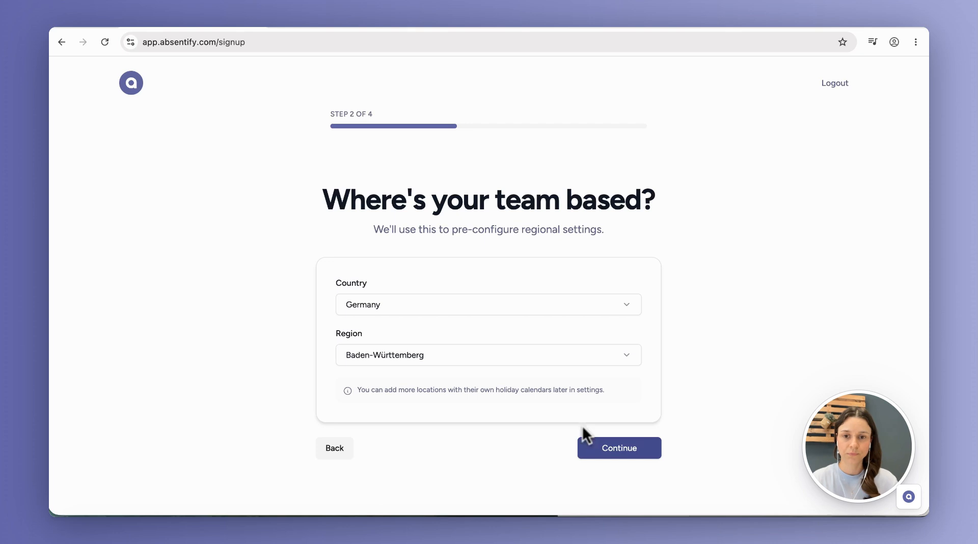
# Set the team's country to Switzerland and the region to Zürich, and continue the setup.
pyautogui.click(450, 311)
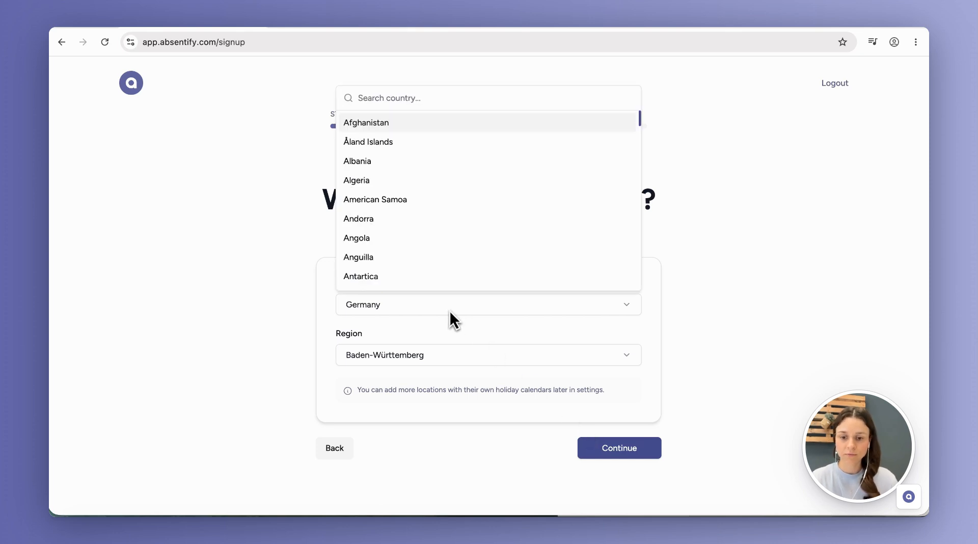
pyautogui.write('swi')
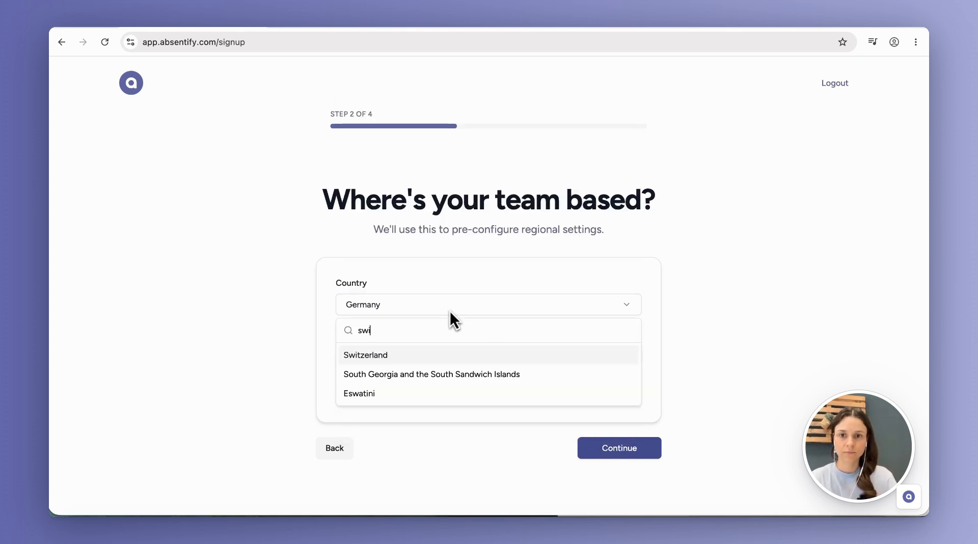
pyautogui.click(389, 357)
pyautogui.click(383, 359)
pyautogui.write('zü')
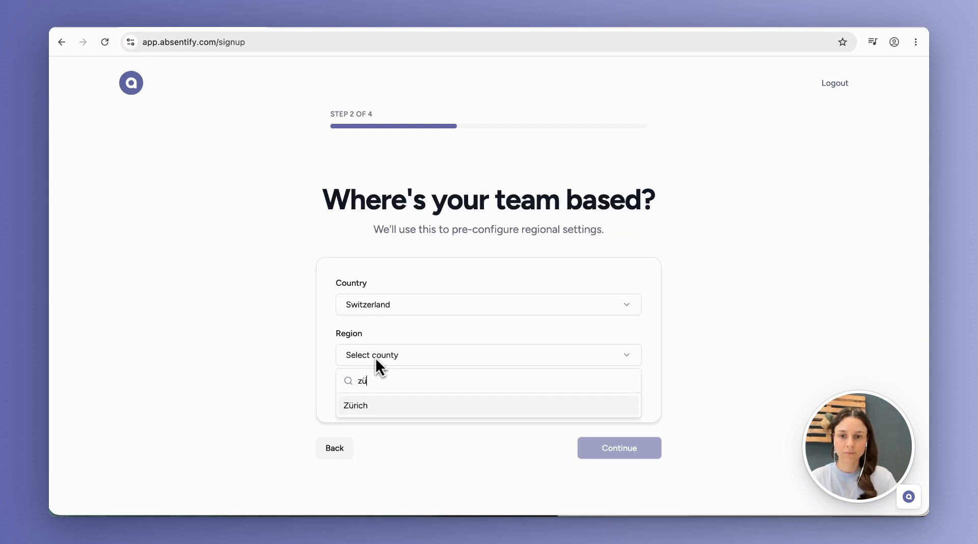
pyautogui.click(396, 406)
pyautogui.click(621, 450)
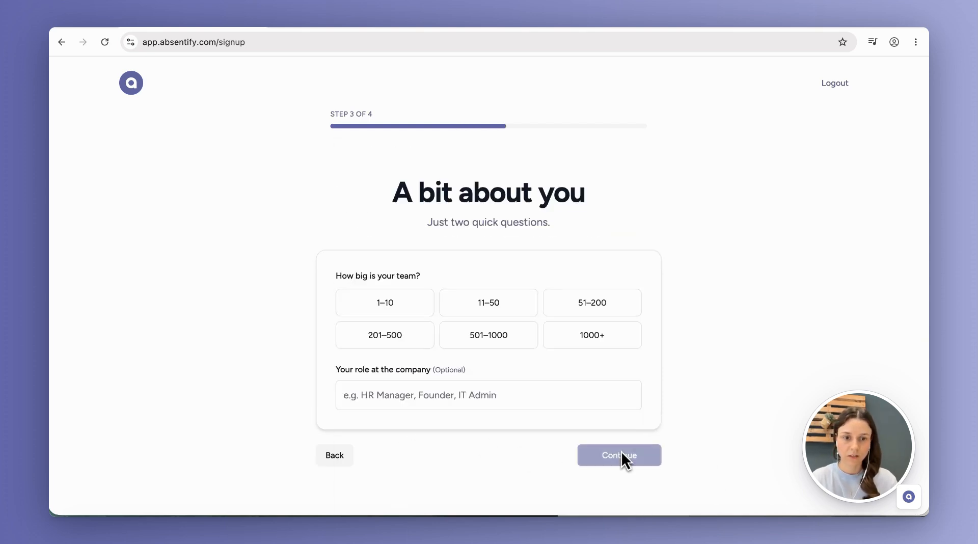
# Set the team size to 11–50 and the company role to CEO, and continue the setup.
pyautogui.click(508, 311)
pyautogui.click(439, 399)
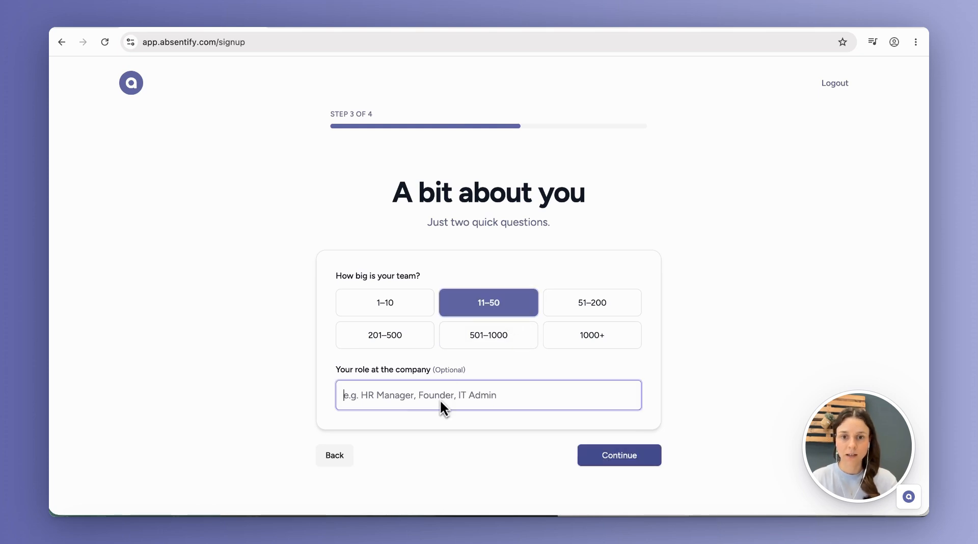
pyautogui.click(421, 428)
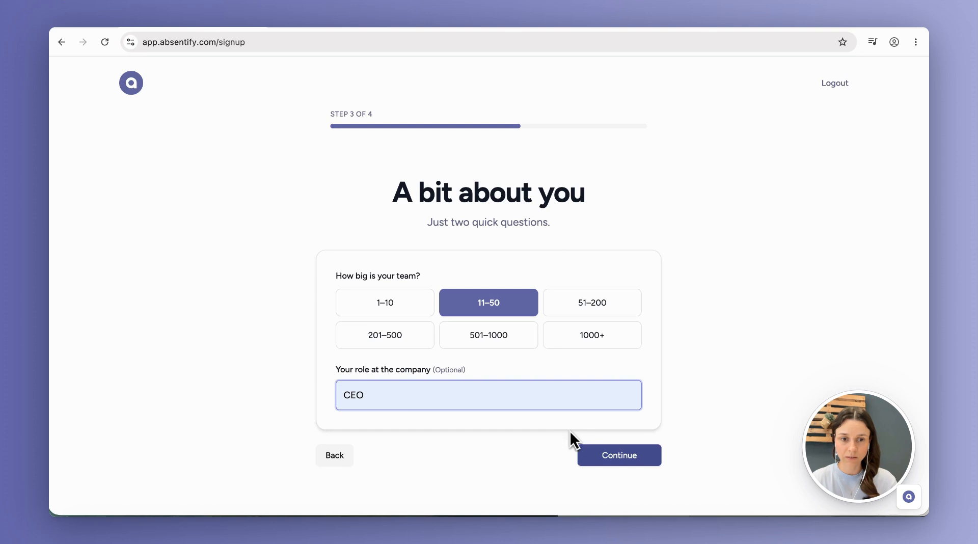
pyautogui.click(610, 453)
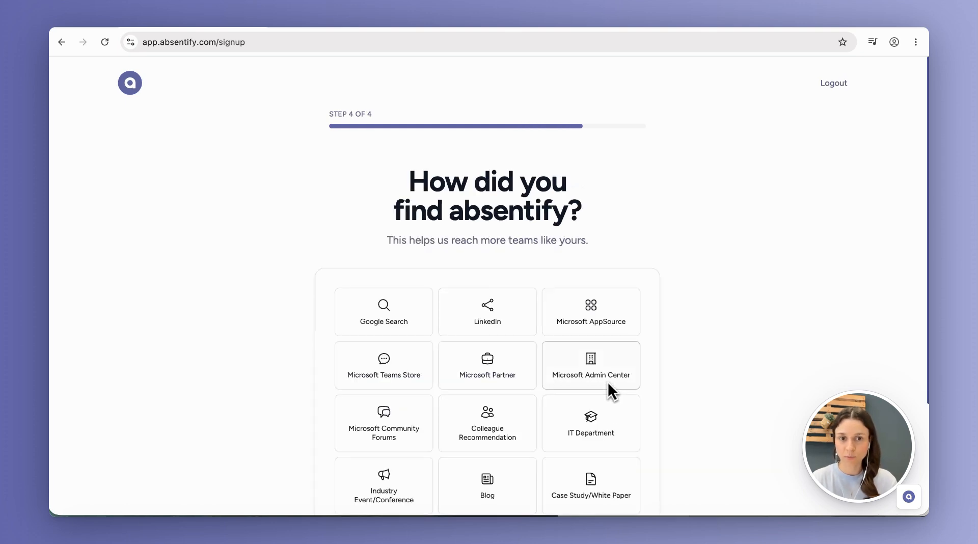
# Give Microsoft AppSource as the way absentify was found and proceed to the review page.
pyautogui.click(618, 327)
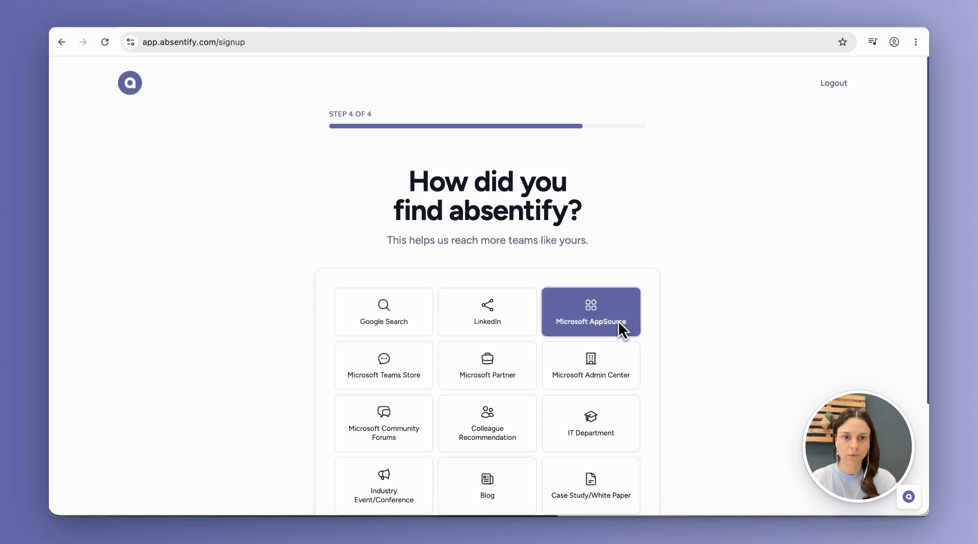
pyautogui.scroll(-3, 690, 362)
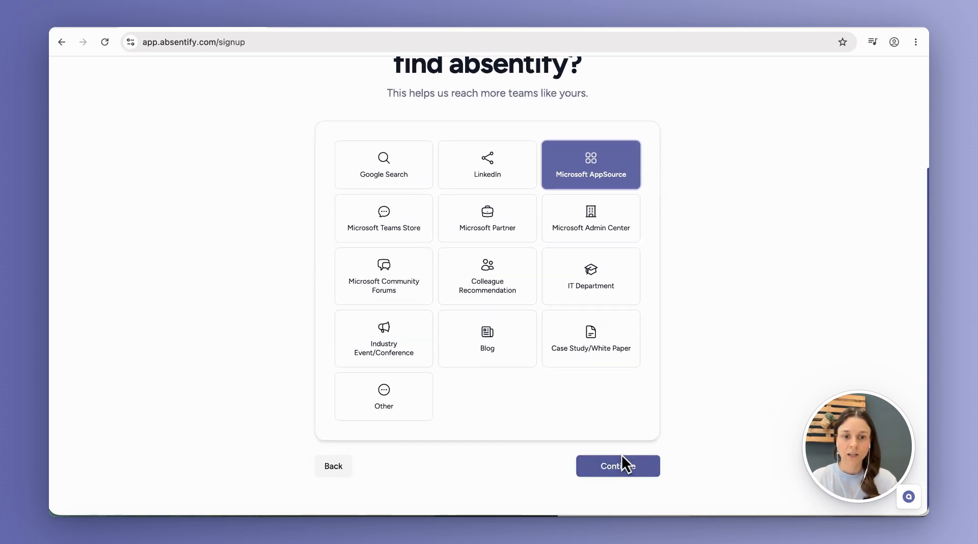
pyautogui.click(616, 465)
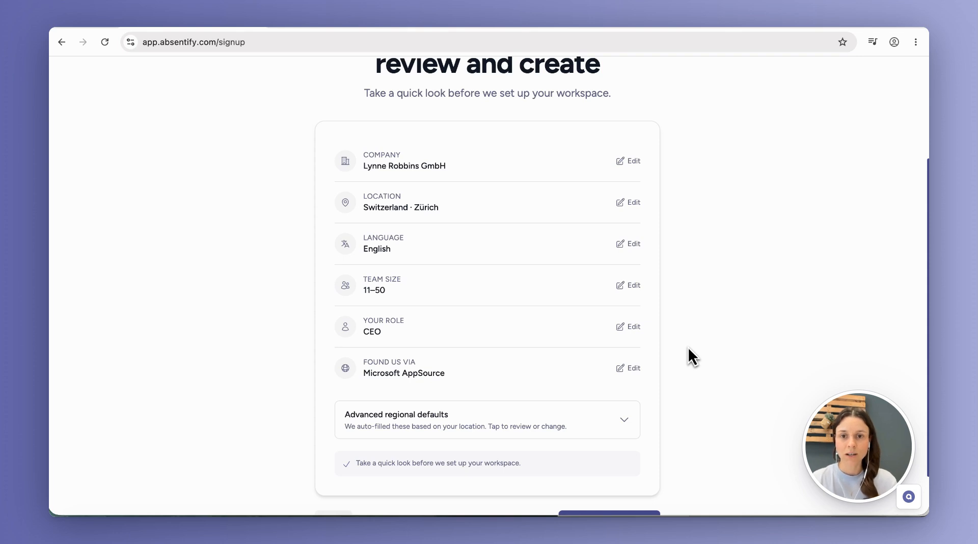
# Expand the advanced regional defaults and review the default time zone, date format and time format options.
pyautogui.click(624, 424)
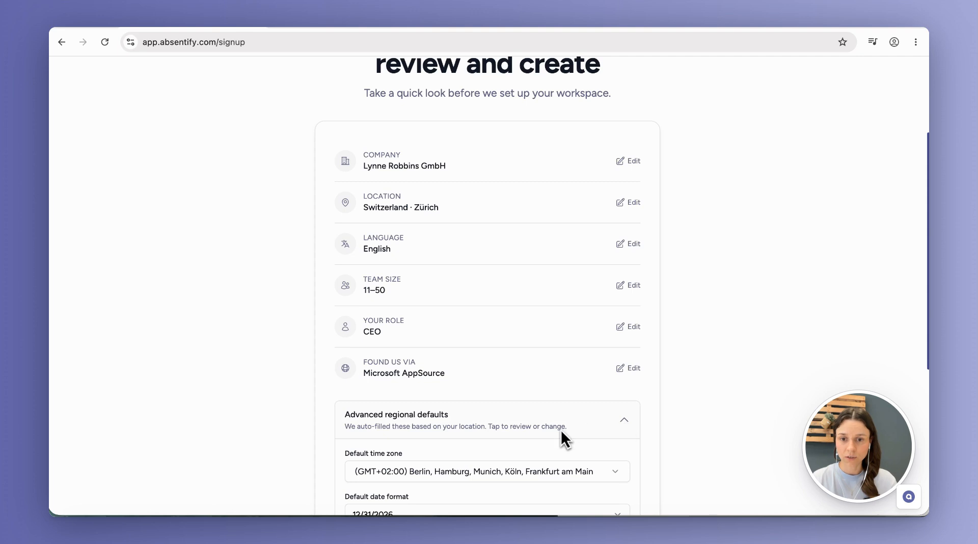
pyautogui.scroll(-3, 559, 433)
pyautogui.scroll(-2, 558, 430)
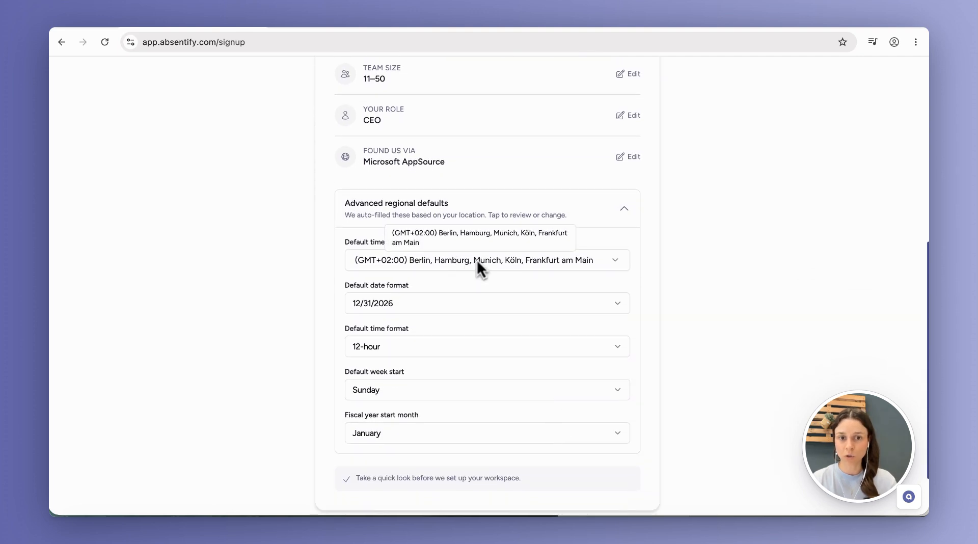
pyautogui.click(619, 263)
pyautogui.click(619, 265)
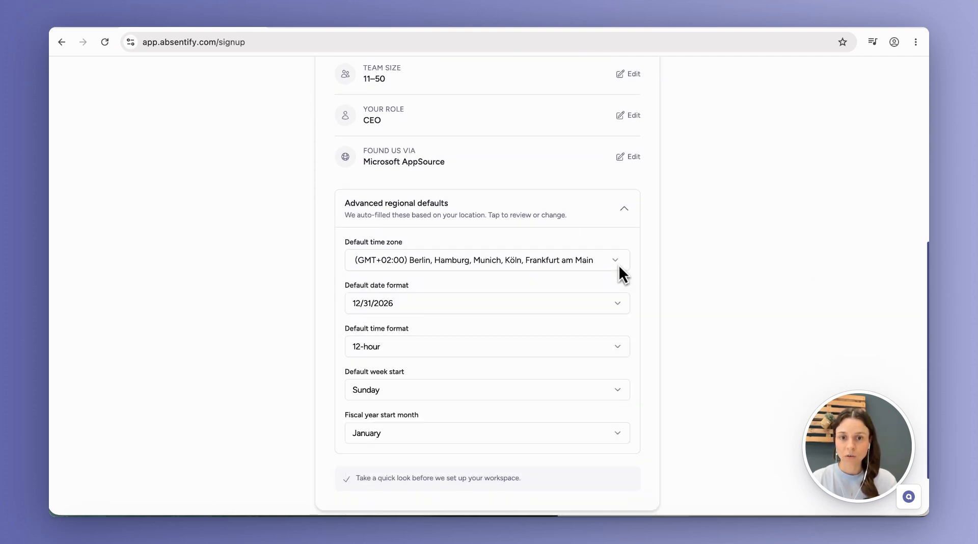
pyautogui.click(619, 305)
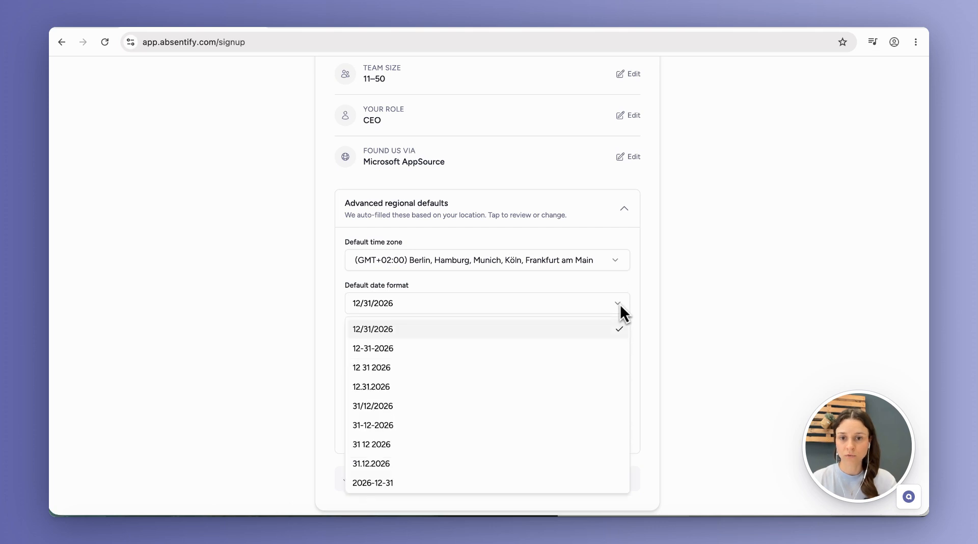
pyautogui.click(619, 304)
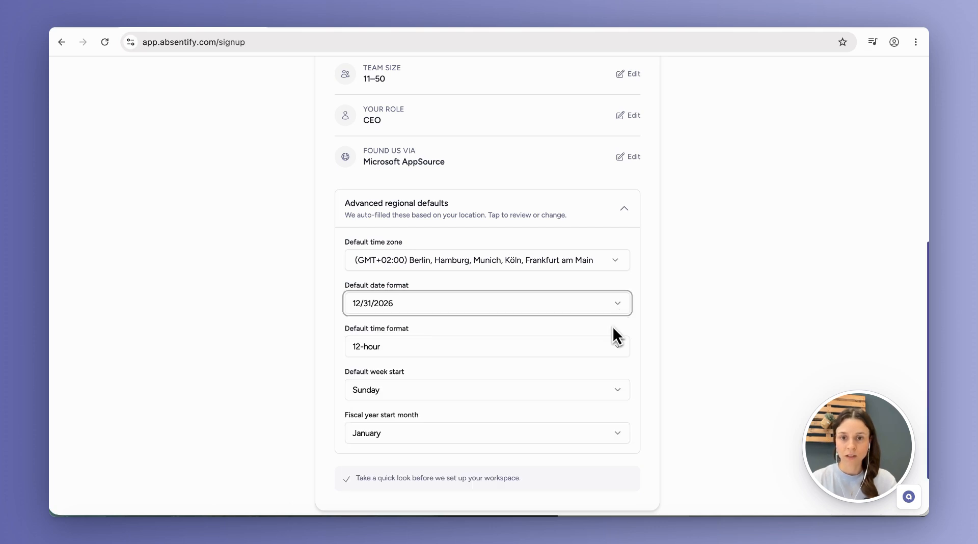
pyautogui.click(618, 349)
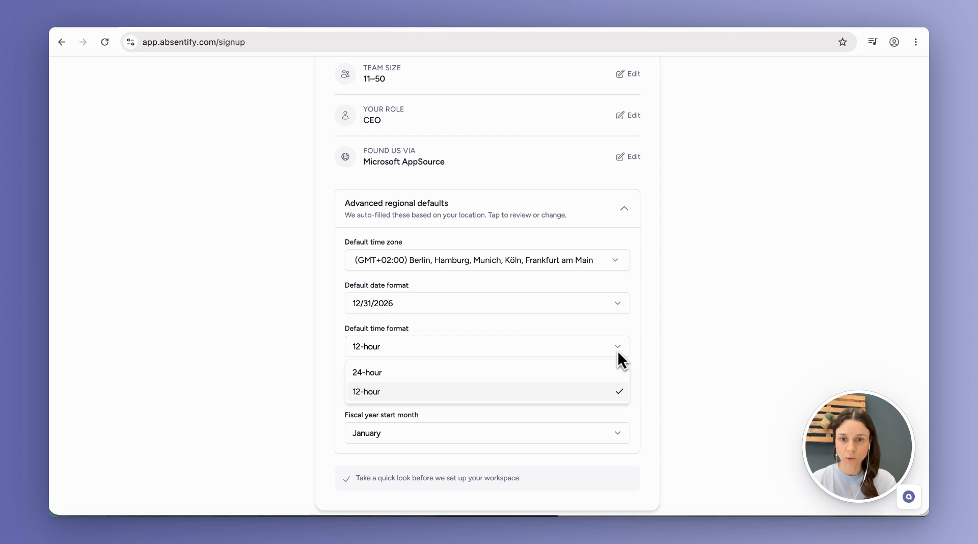
pyautogui.click(618, 351)
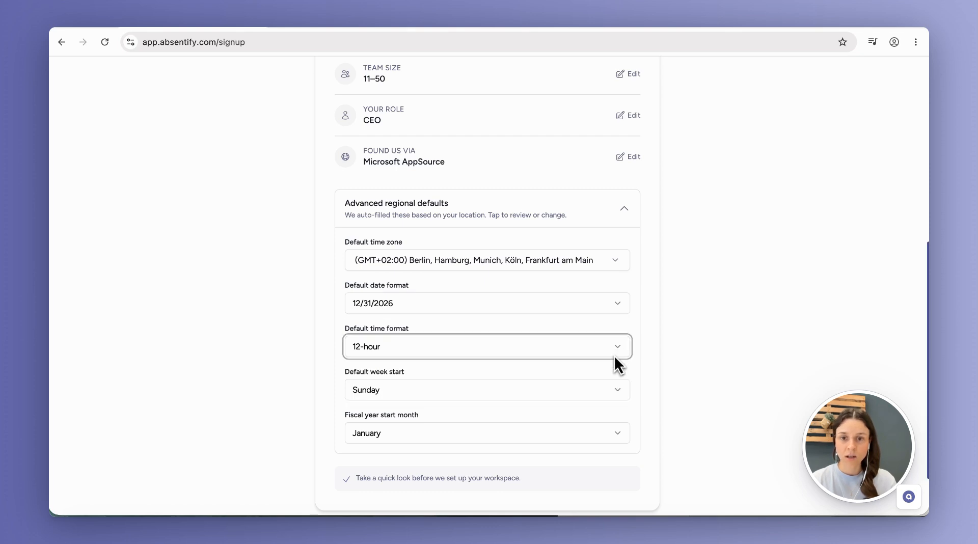
# Set the default week start to Monday, with January as the fiscal year start month, and create the workspace.
pyautogui.click(614, 391)
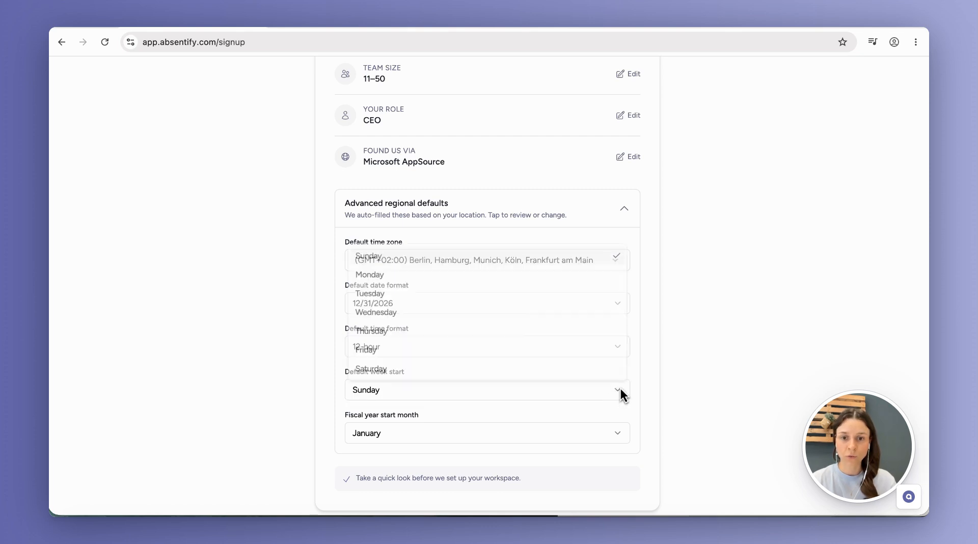
pyautogui.click(503, 281)
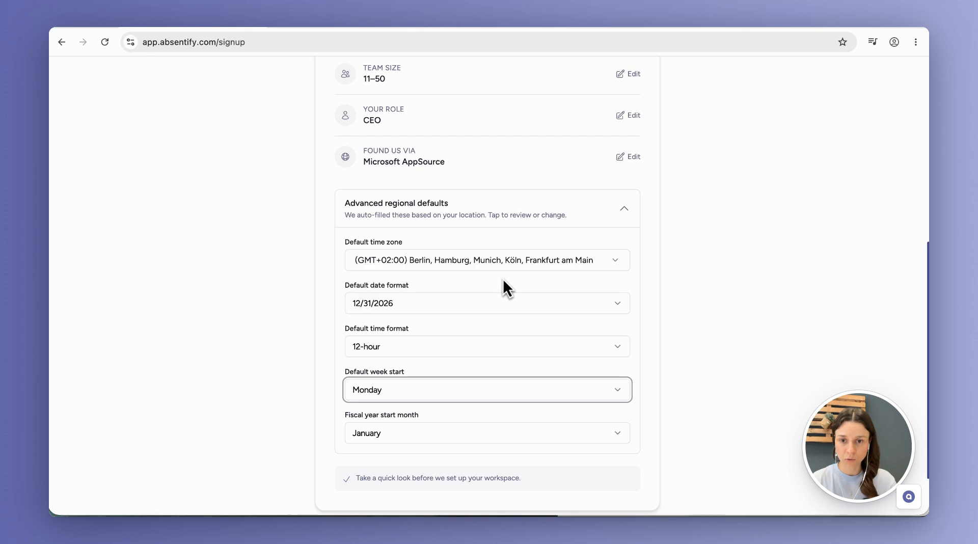
pyautogui.click(620, 431)
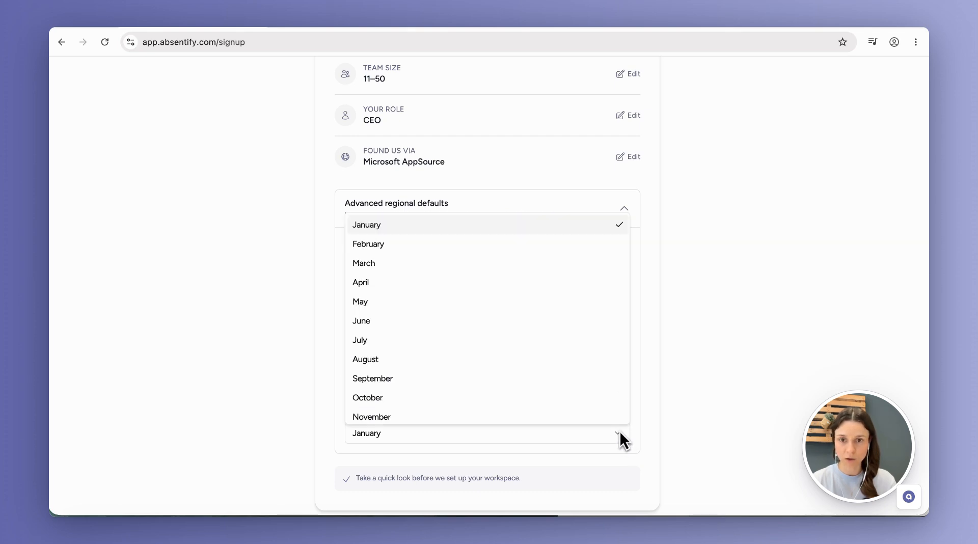
pyautogui.click(619, 228)
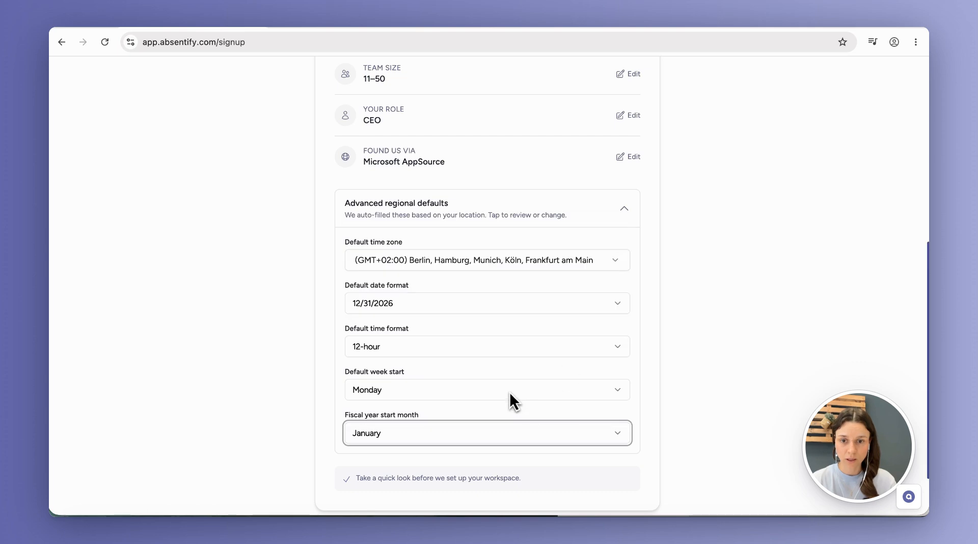
pyautogui.scroll(-2, 509, 392)
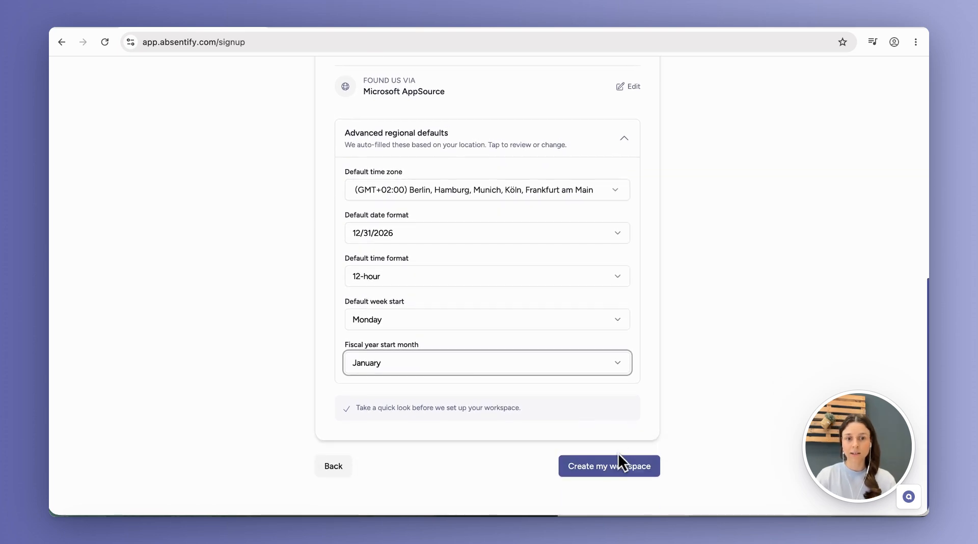
pyautogui.click(598, 465)
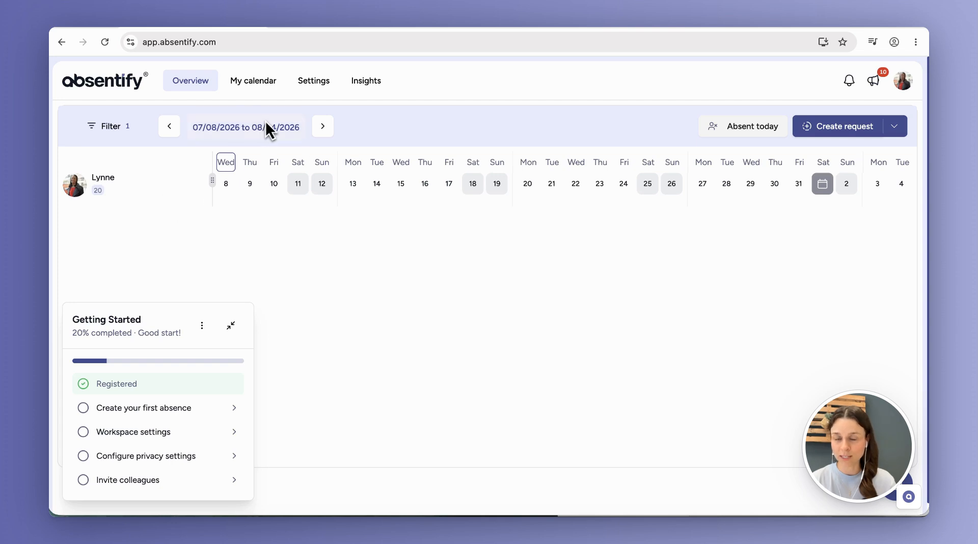
# Collapse the Getting Started checklist and start a new time-off request with Vacation (Deductible) as the leave type.
pyautogui.click(231, 326)
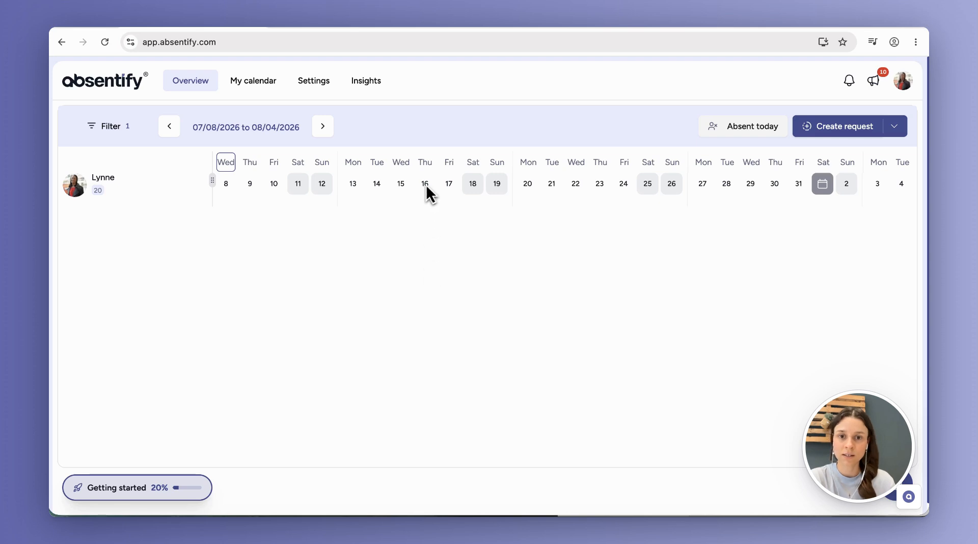
pyautogui.click(833, 129)
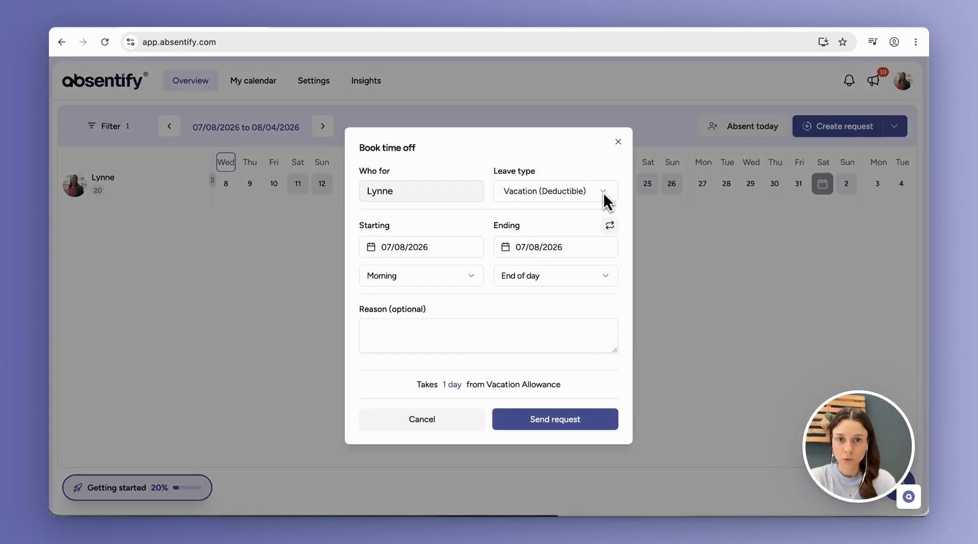
pyautogui.click(604, 199)
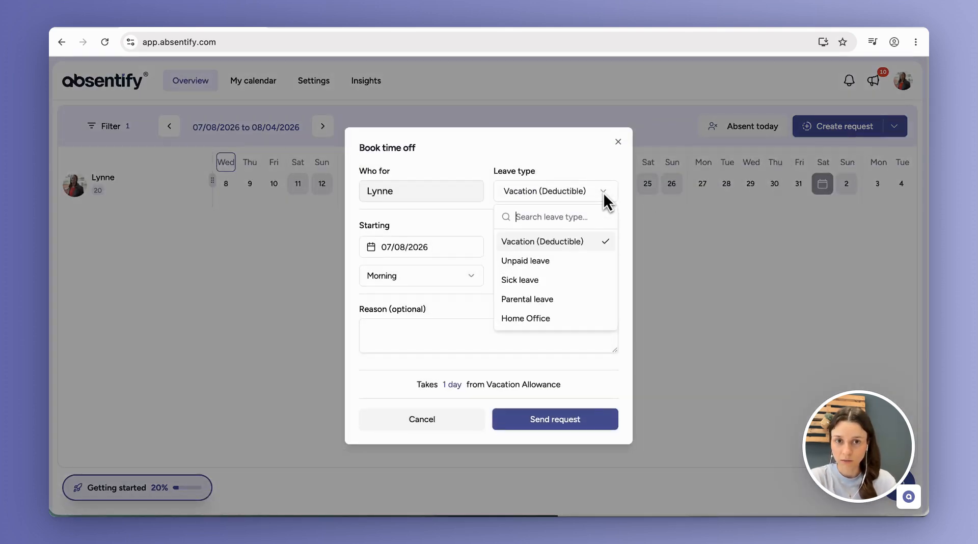
pyautogui.click(563, 245)
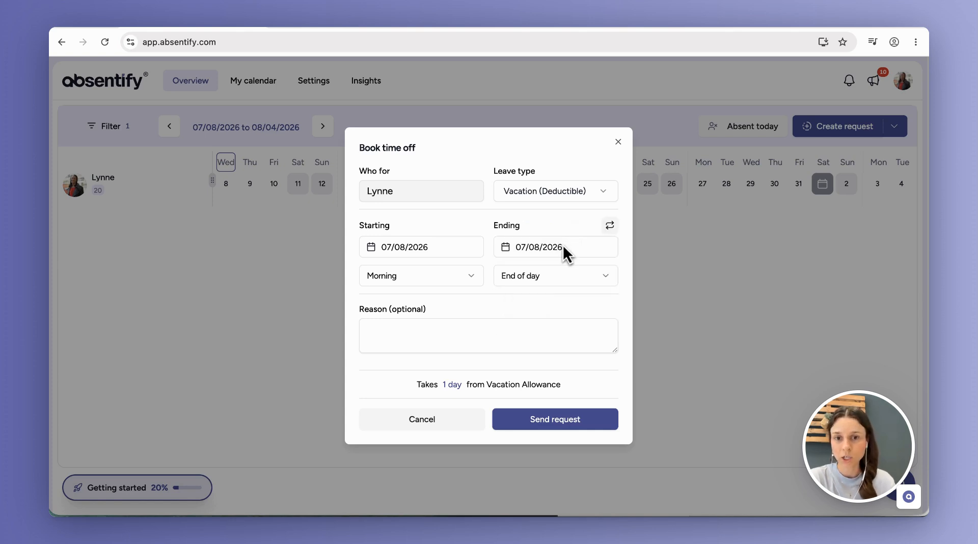
# Set the time off to run from 07/09/2026 Morning to 07/10/2026 End of day.
pyautogui.click(456, 254)
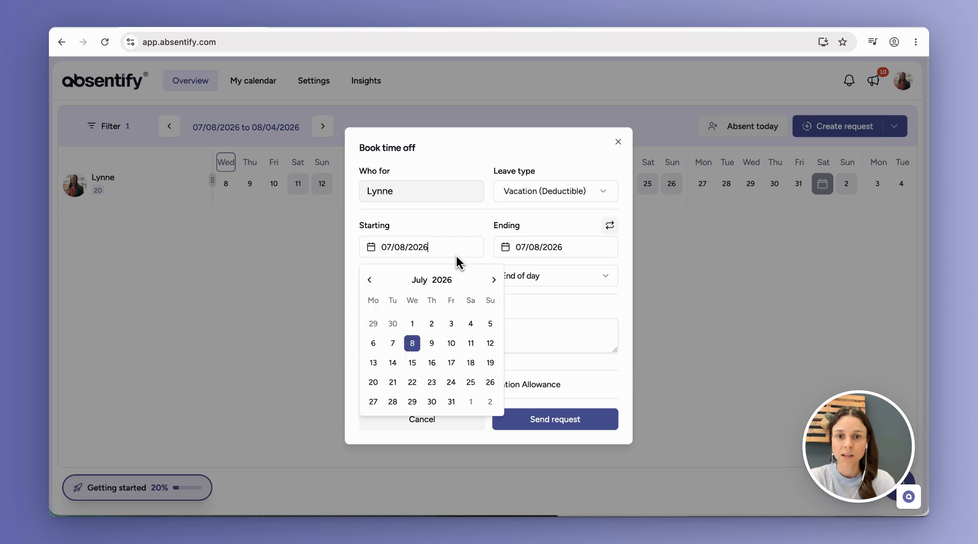
pyautogui.click(433, 342)
pyautogui.click(553, 254)
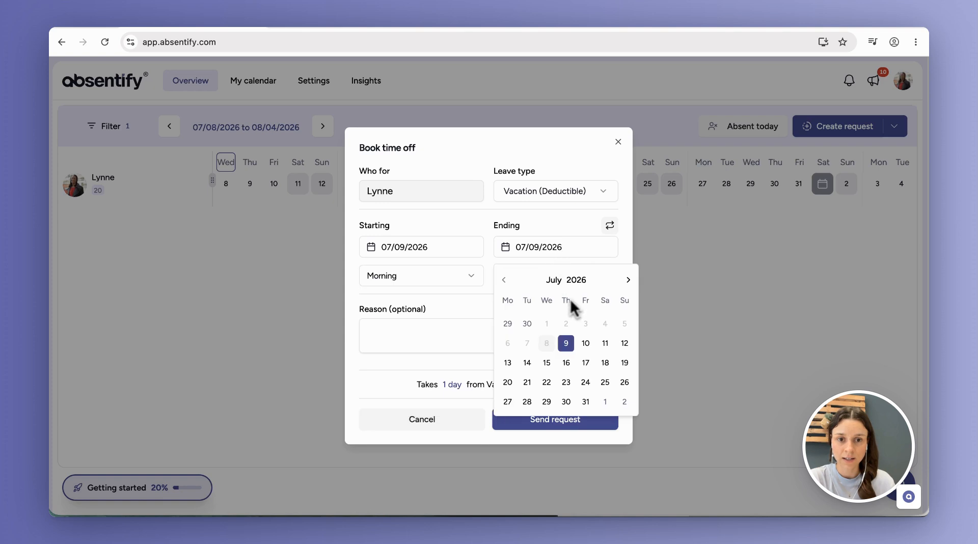
pyautogui.click(587, 344)
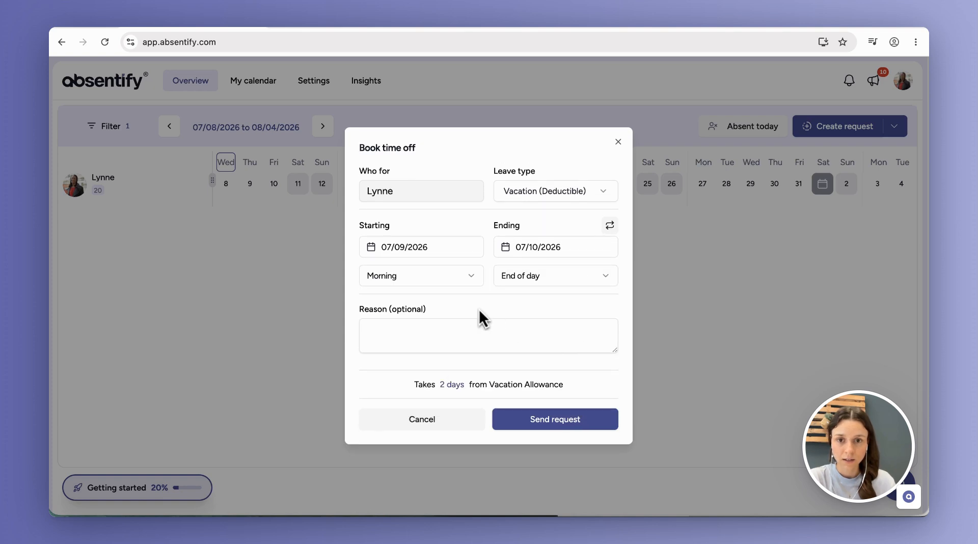
pyautogui.click(441, 275)
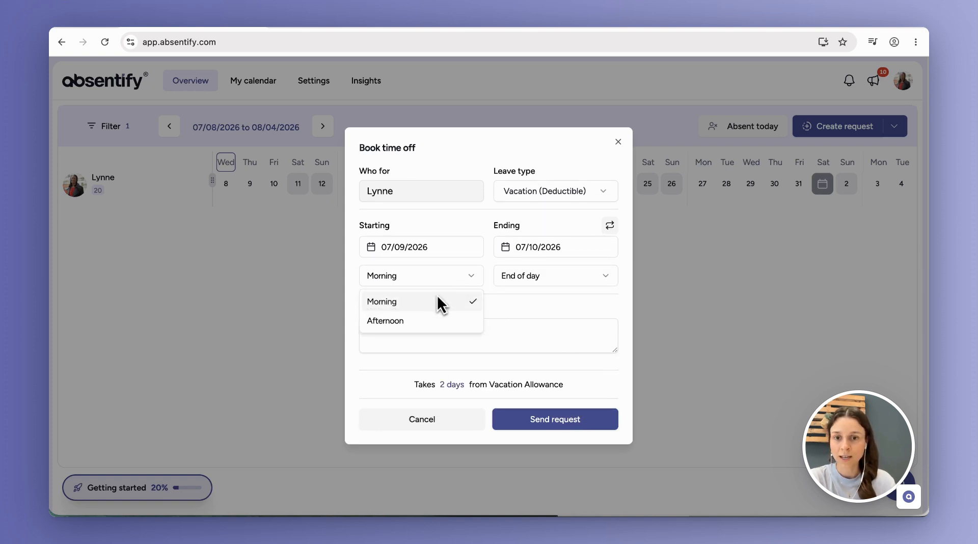
pyautogui.click(552, 279)
pyautogui.click(555, 274)
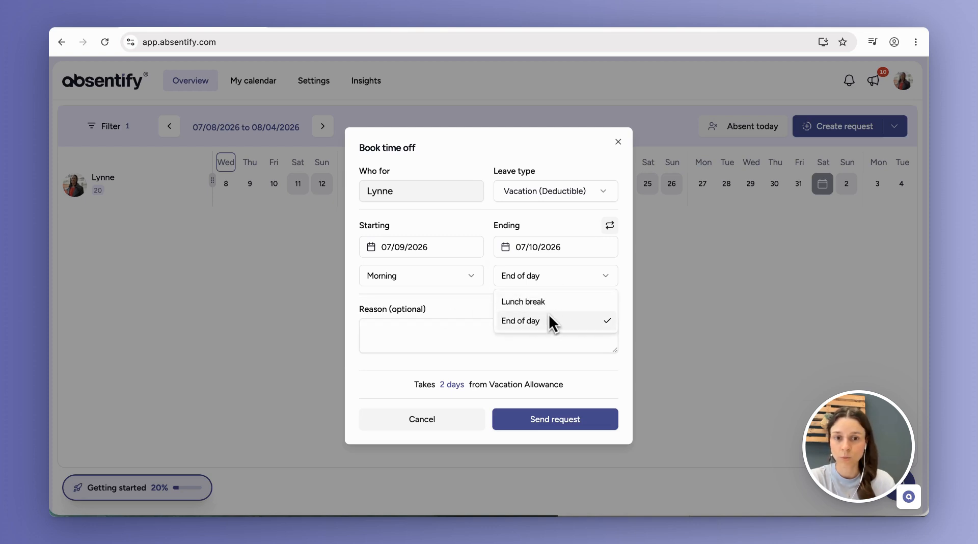
# Give "Bahamas" as the reason for the time off and send the request.
pyautogui.click(444, 330)
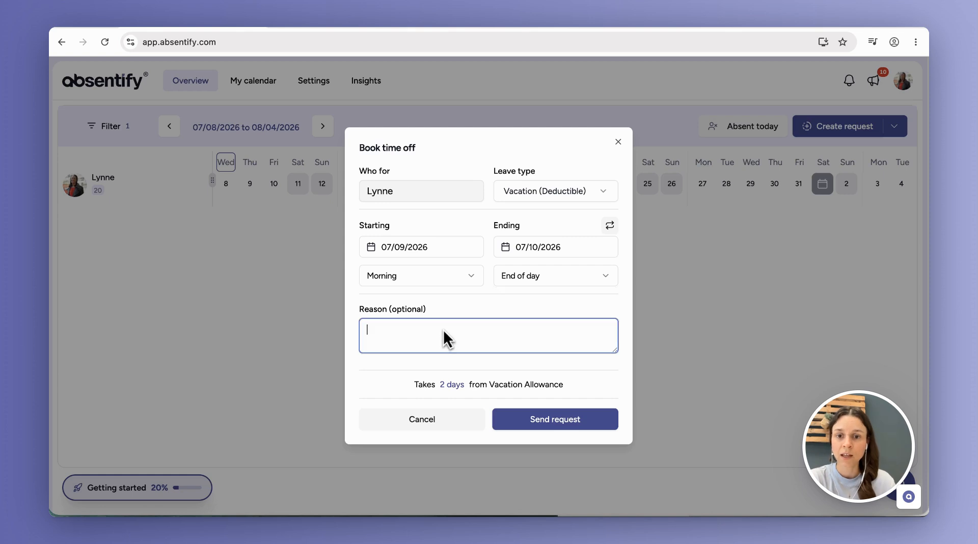
pyautogui.write('Bahamas')
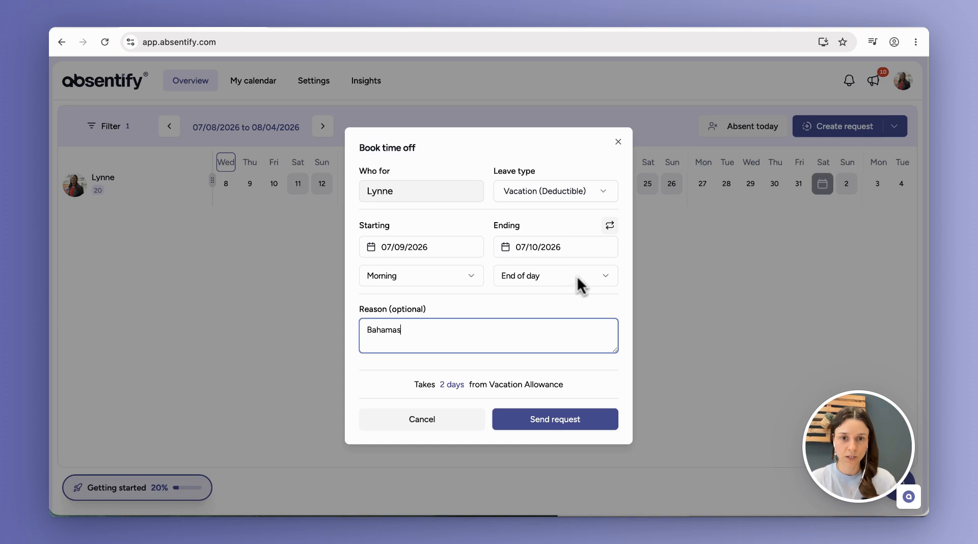
pyautogui.click(544, 421)
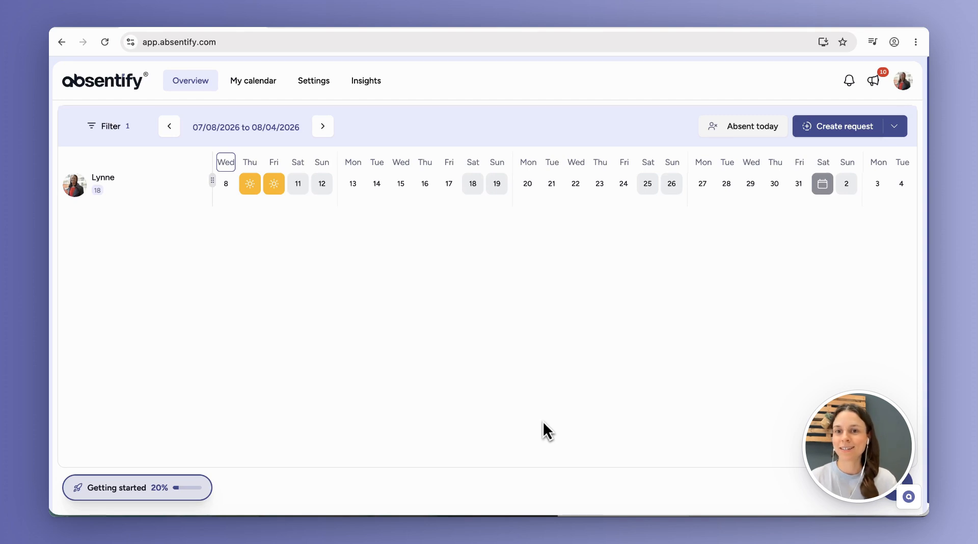
# Review the details of the vacation booked on July 9 in the overview calendar, then close them.
pyautogui.moveTo(254, 190)
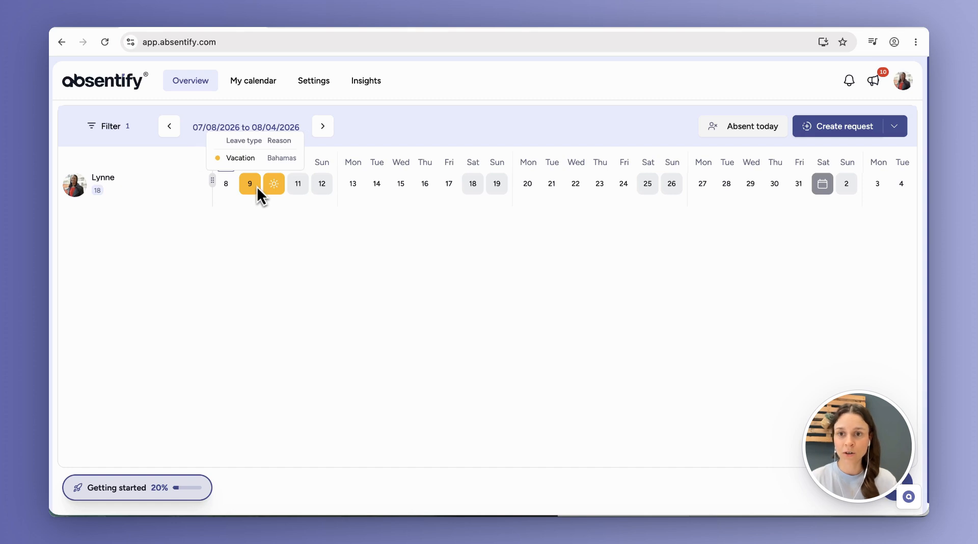
pyautogui.click(255, 186)
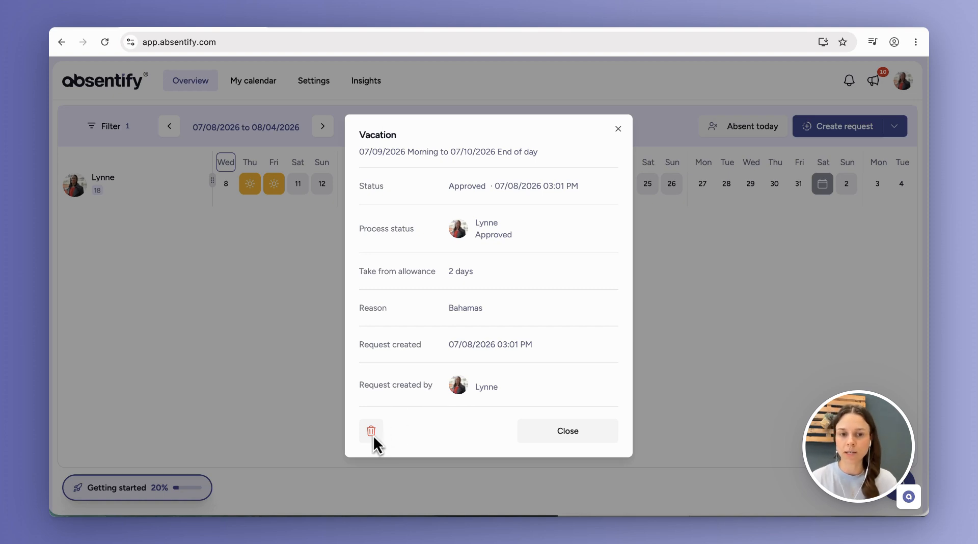
pyautogui.click(568, 432)
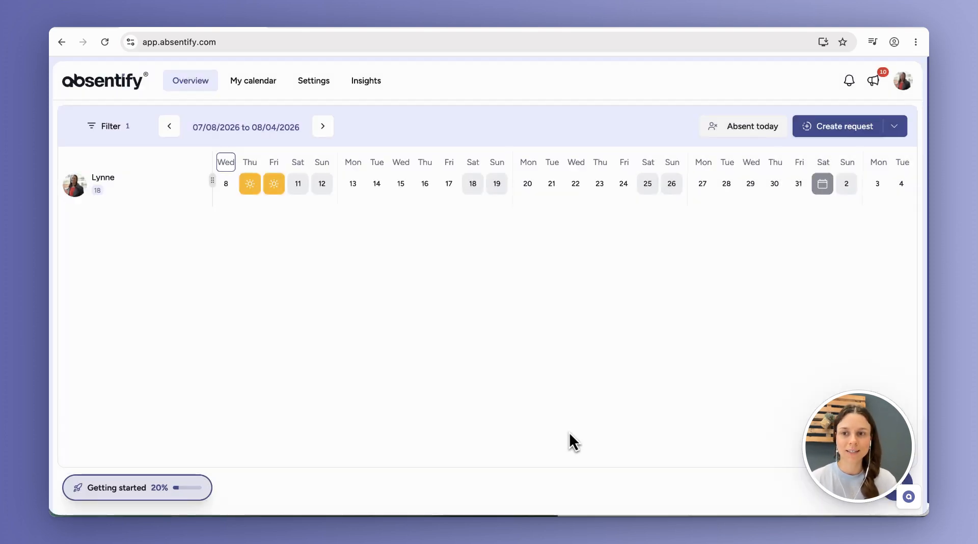